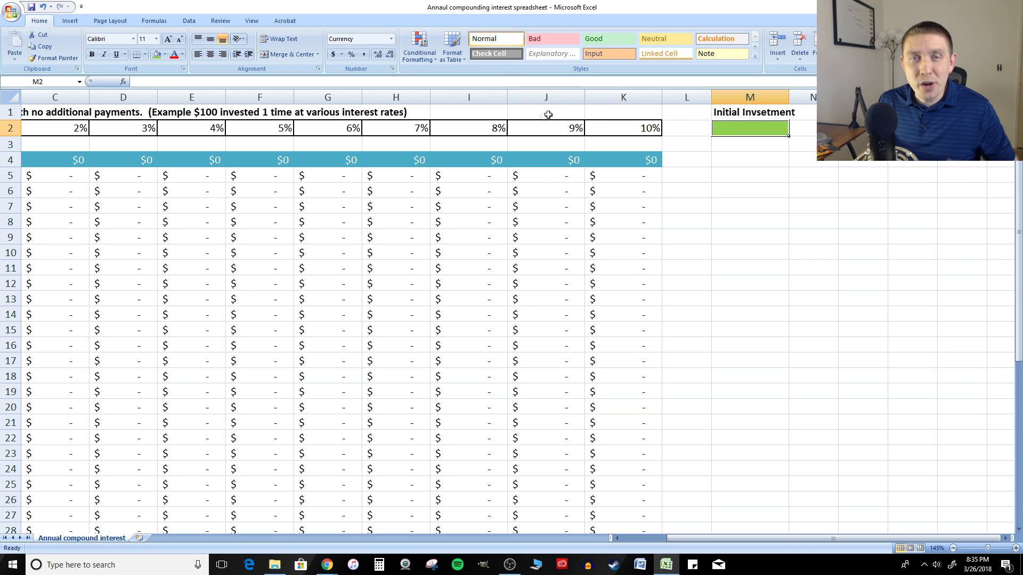
# Step: Point out the 8% and 7% rate columns and the Start and year 1 rows
pyautogui.click(499, 129)
pyautogui.click(416, 126)
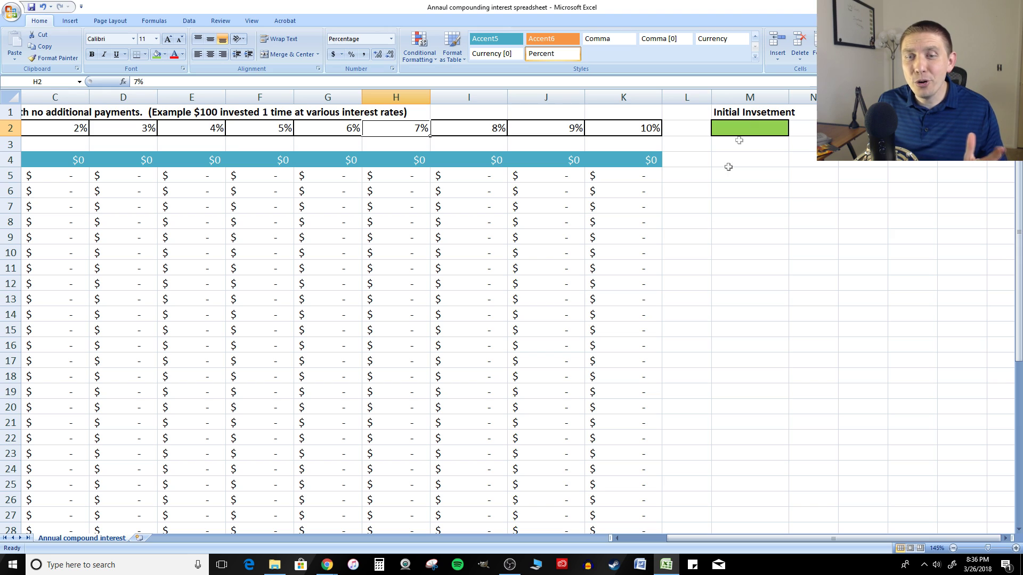
pyautogui.moveTo(687, 541); pyautogui.dragTo(619, 541)
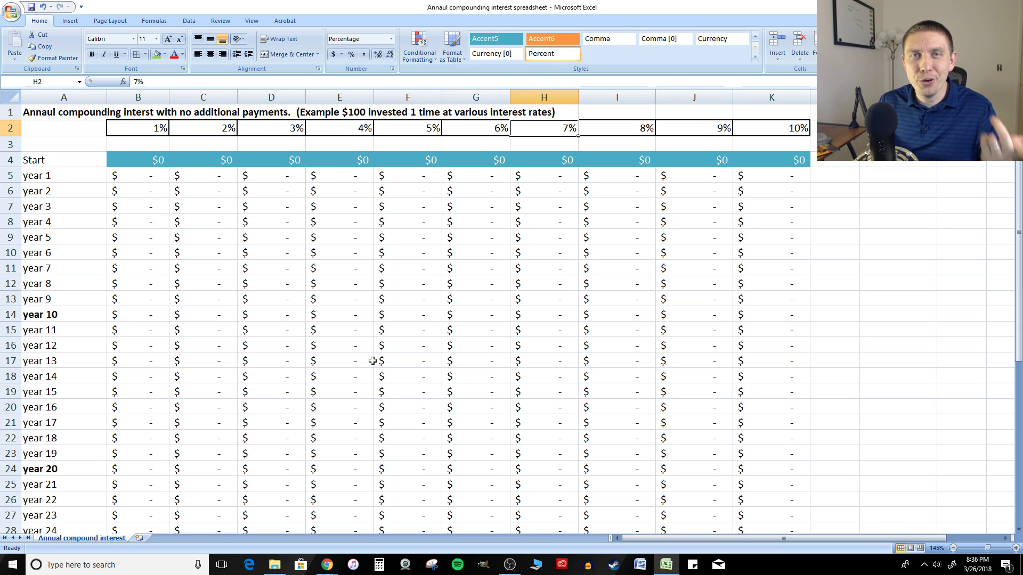
pyautogui.click(48, 164)
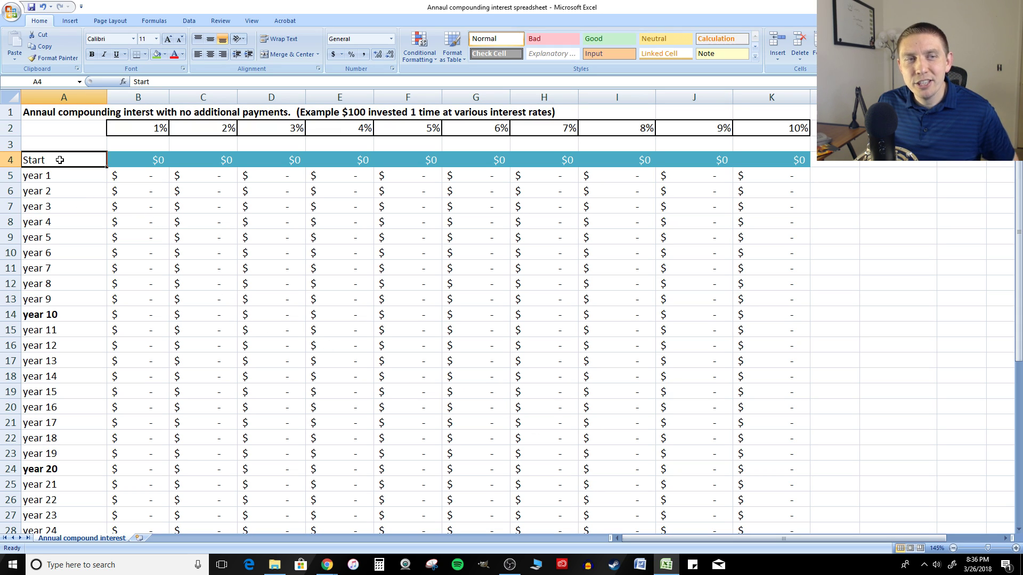
pyautogui.click(73, 175)
pyautogui.scroll(-8, 64, 177)
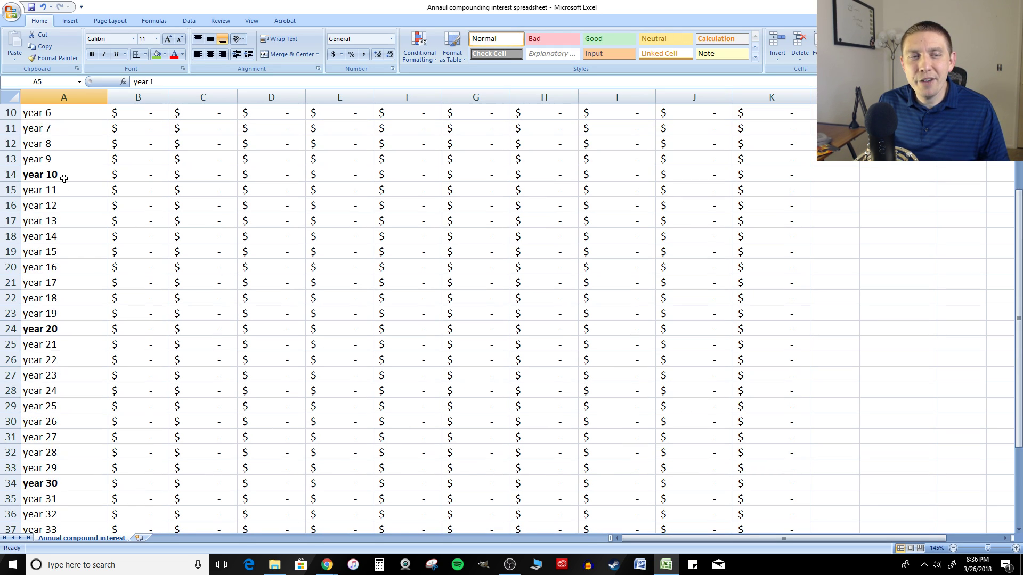
pyautogui.scroll(-5, 64, 177)
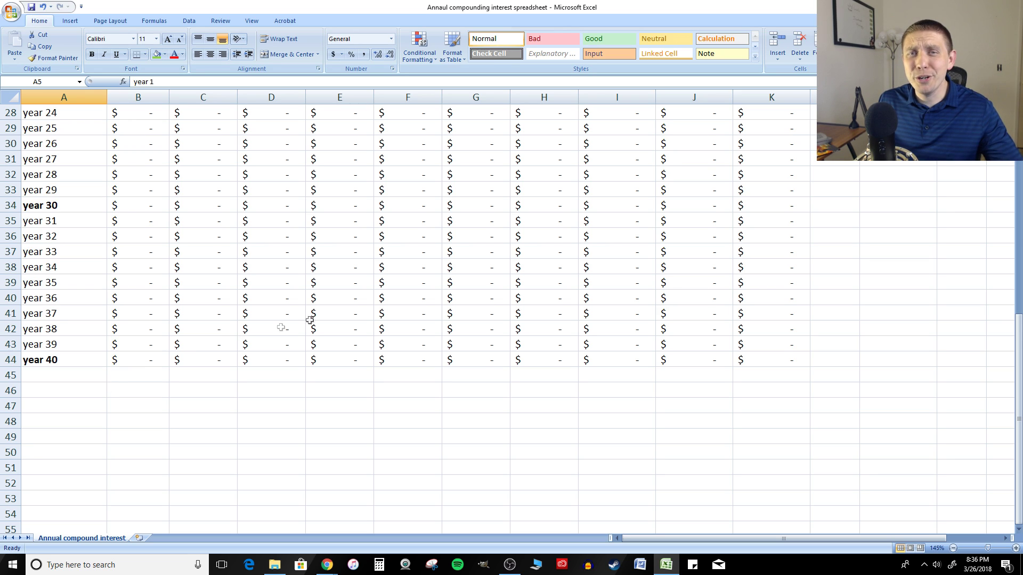
pyautogui.scroll(4, 647, 303)
pyautogui.scroll(5, 803, 279)
pyautogui.scroll(5, 815, 252)
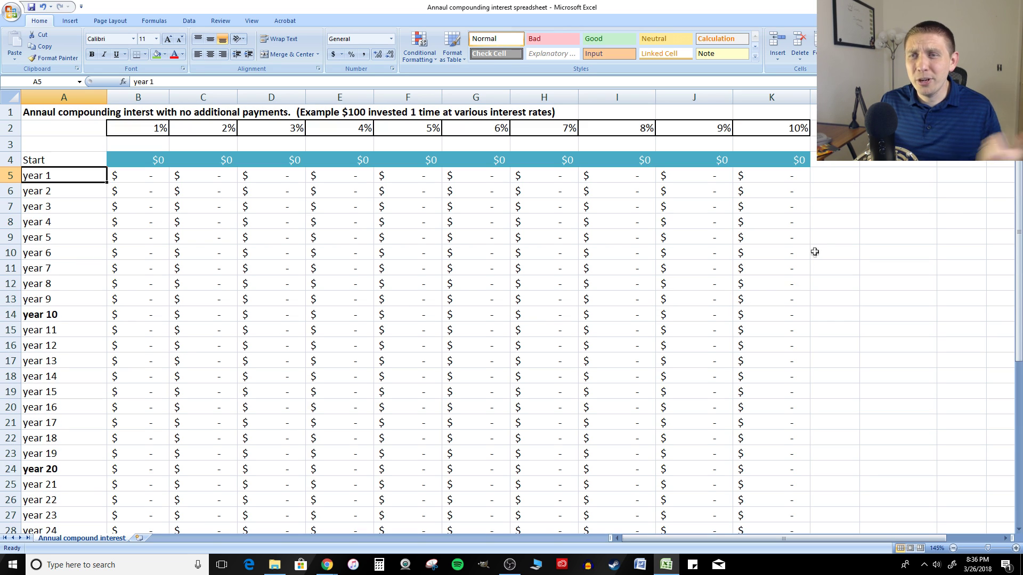
# Step: Enter a $100 initial investment, then inspect the year 20 formula at 1%
pyautogui.click(931, 128)
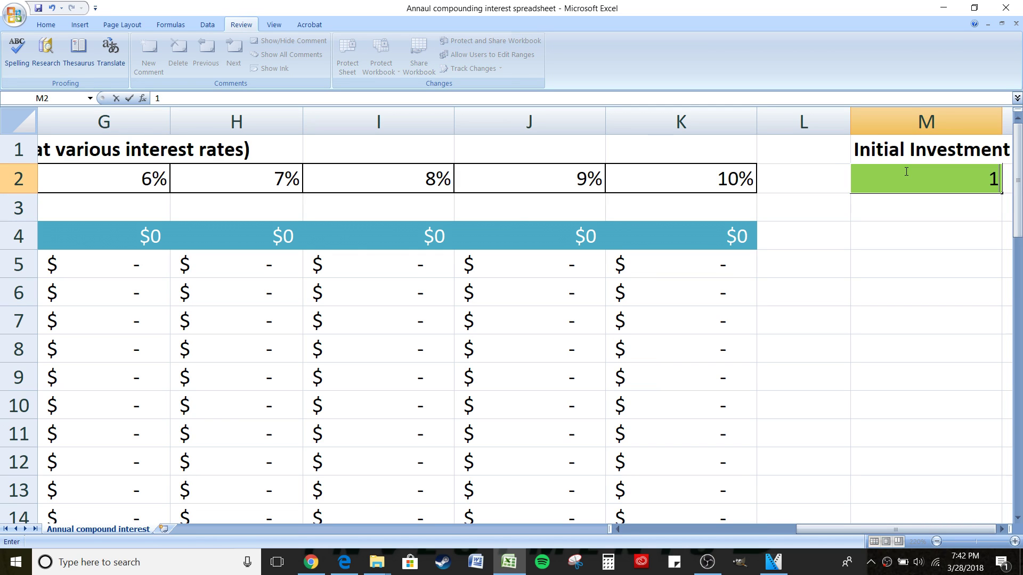
pyautogui.press('Return')
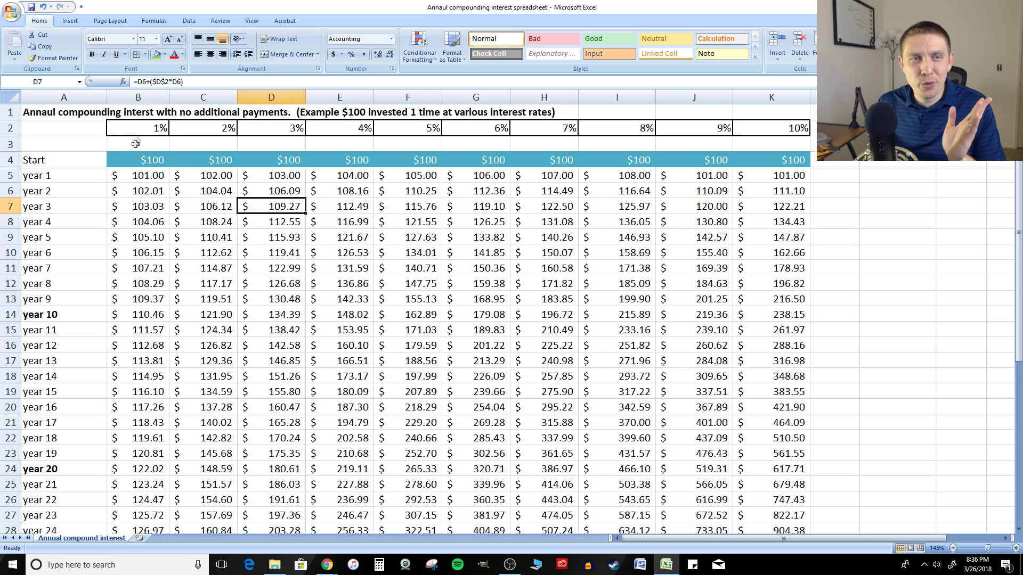
pyautogui.click(140, 128)
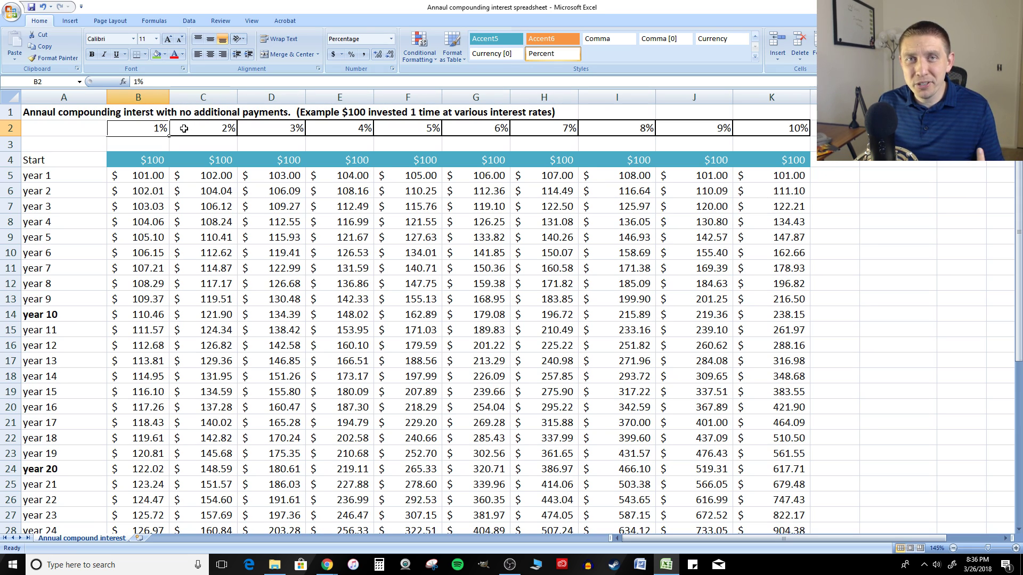
pyautogui.click(64, 192)
pyautogui.scroll(-6, 64, 192)
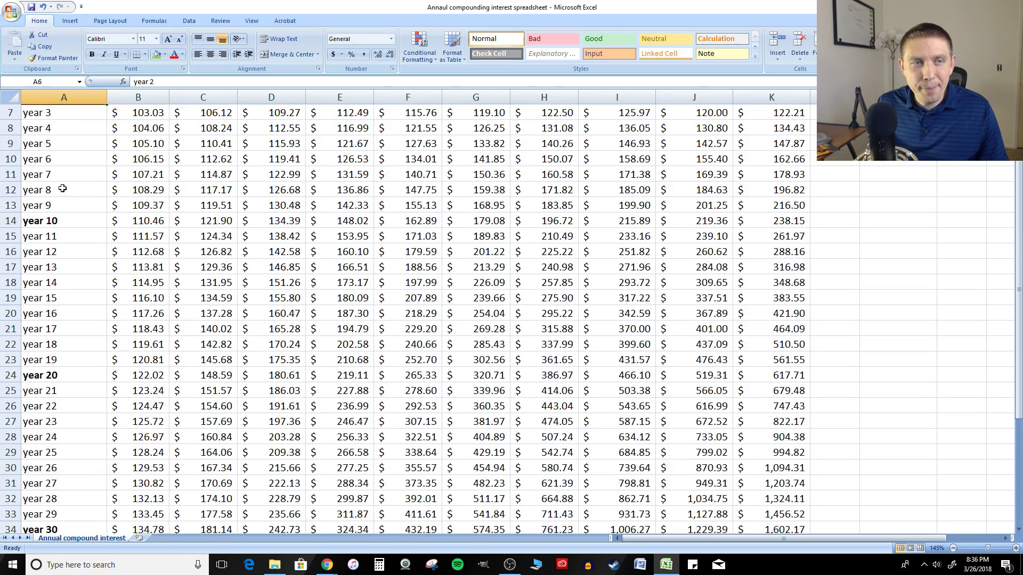
pyautogui.scroll(-6, 59, 177)
pyautogui.scroll(-4, 60, 178)
pyautogui.scroll(-3, 59, 177)
pyautogui.click(64, 143)
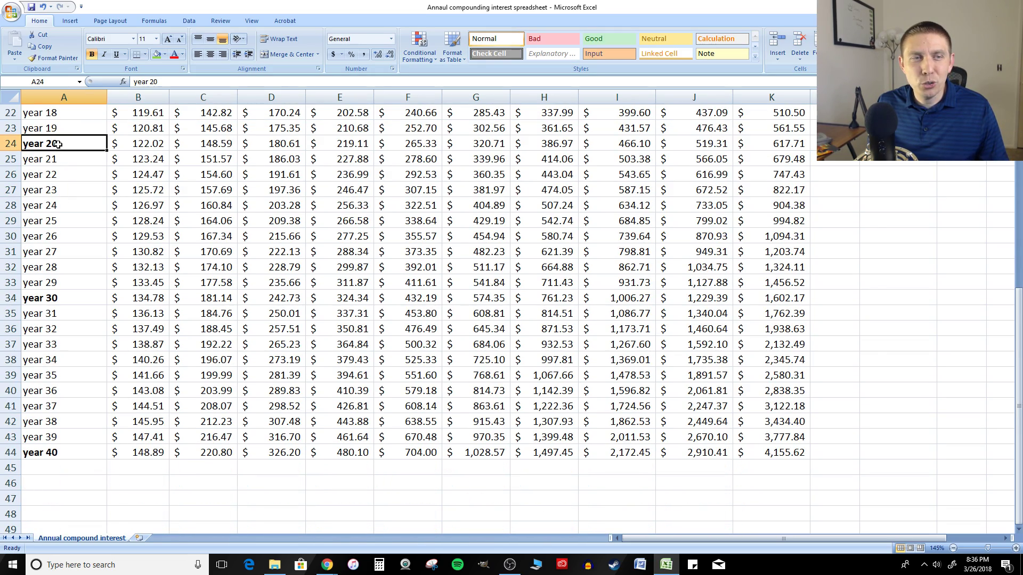
pyautogui.click(138, 143)
pyautogui.scroll(6, 138, 158)
pyautogui.scroll(6, 138, 200)
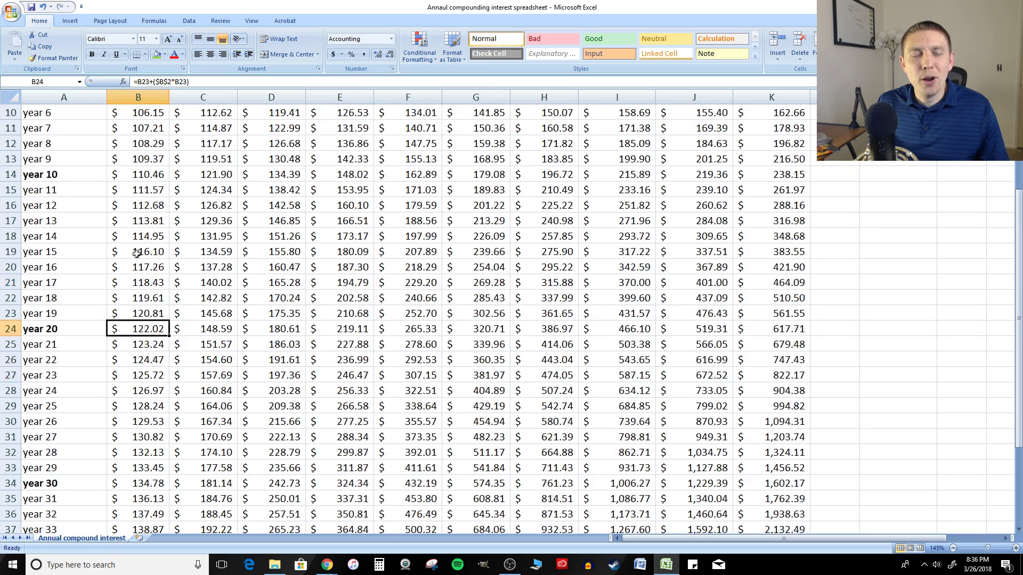
pyautogui.scroll(3, 144, 240)
pyautogui.scroll(3, 160, 268)
pyautogui.scroll(3, 160, 267)
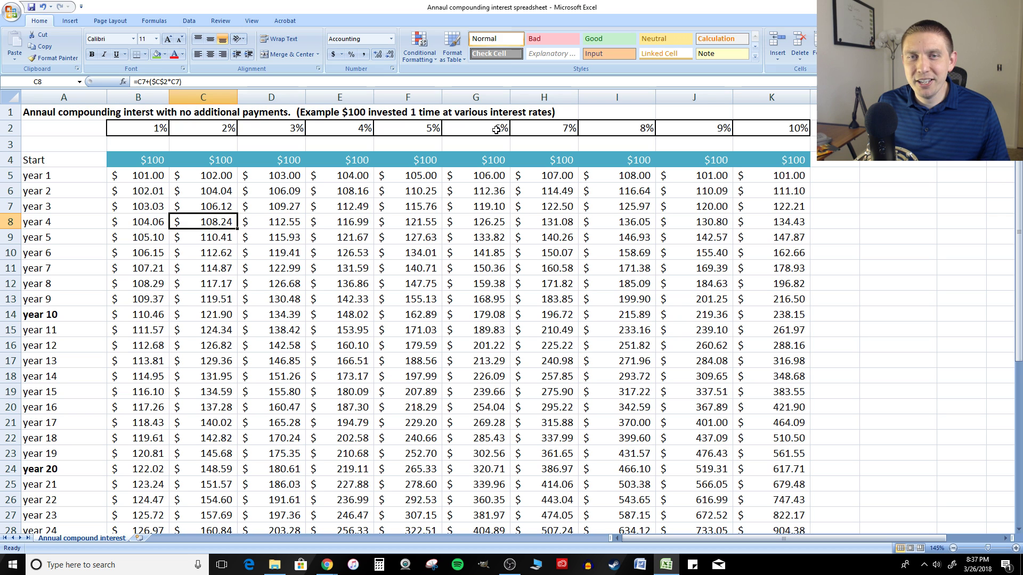
pyautogui.click(480, 128)
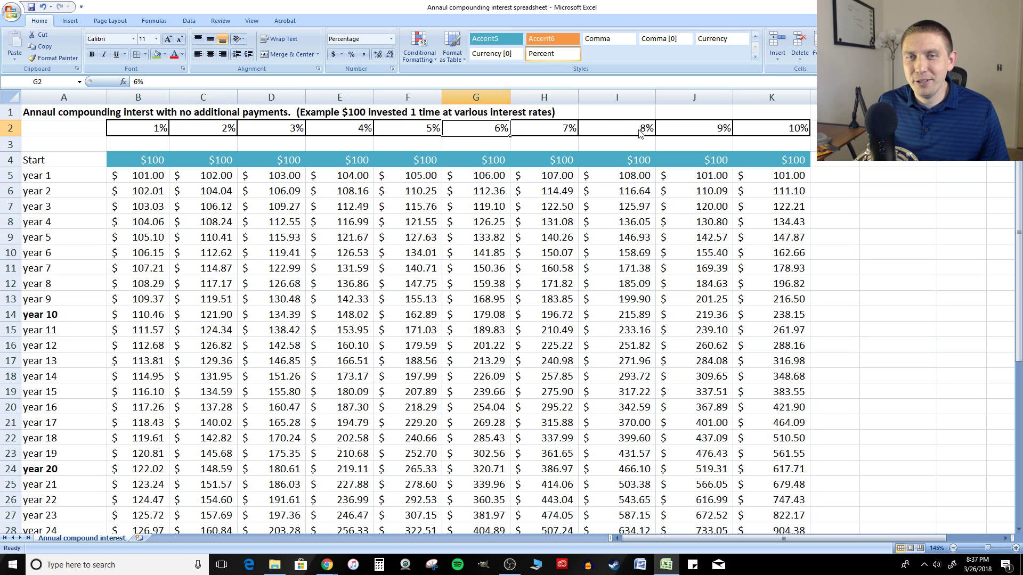
pyautogui.click(640, 130)
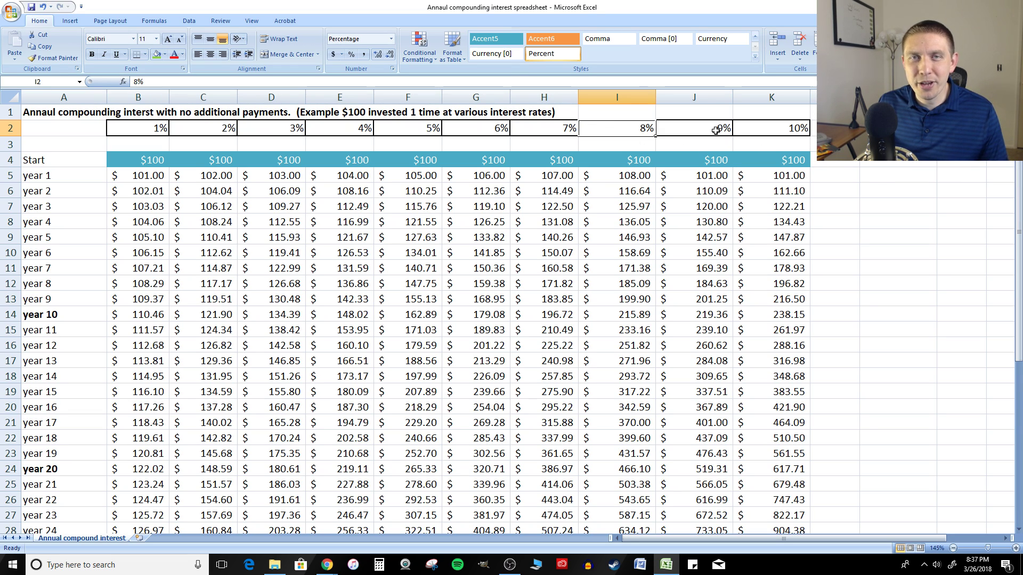
pyautogui.click(712, 175)
pyautogui.click(632, 129)
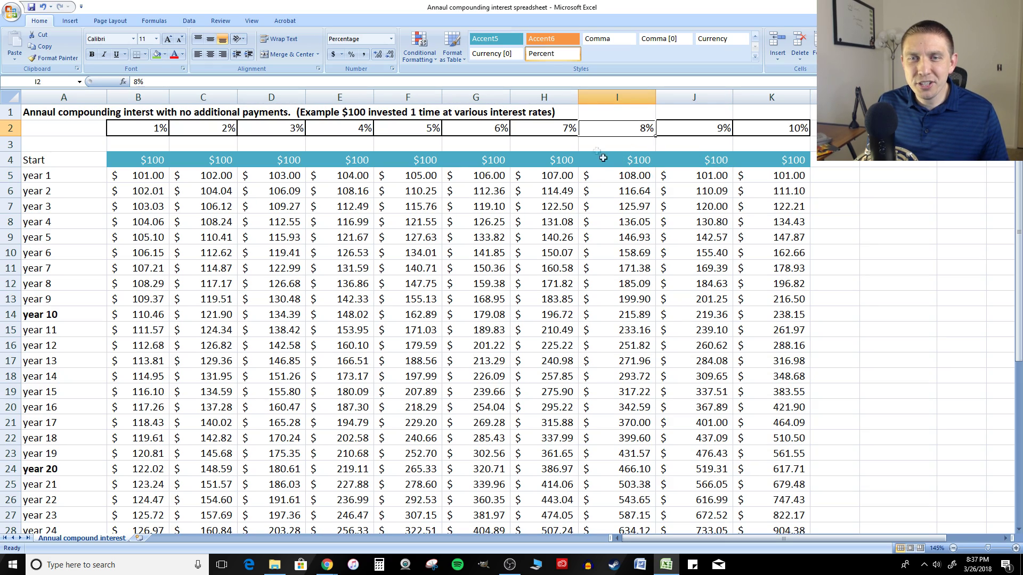
pyautogui.scroll(-3, 616, 126)
pyautogui.scroll(-3, 616, 127)
pyautogui.scroll(-2, 616, 127)
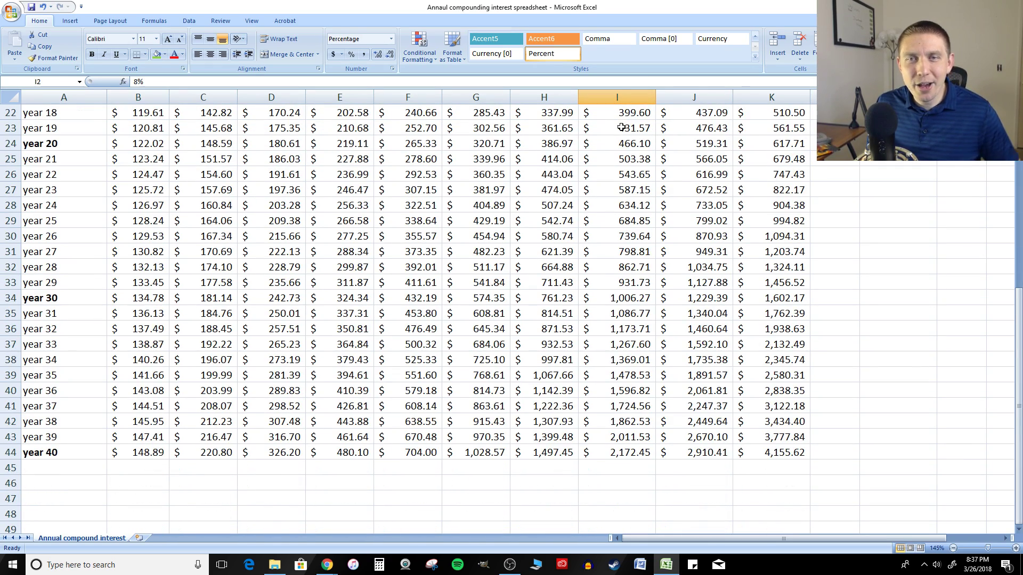
pyautogui.scroll(-2, 619, 128)
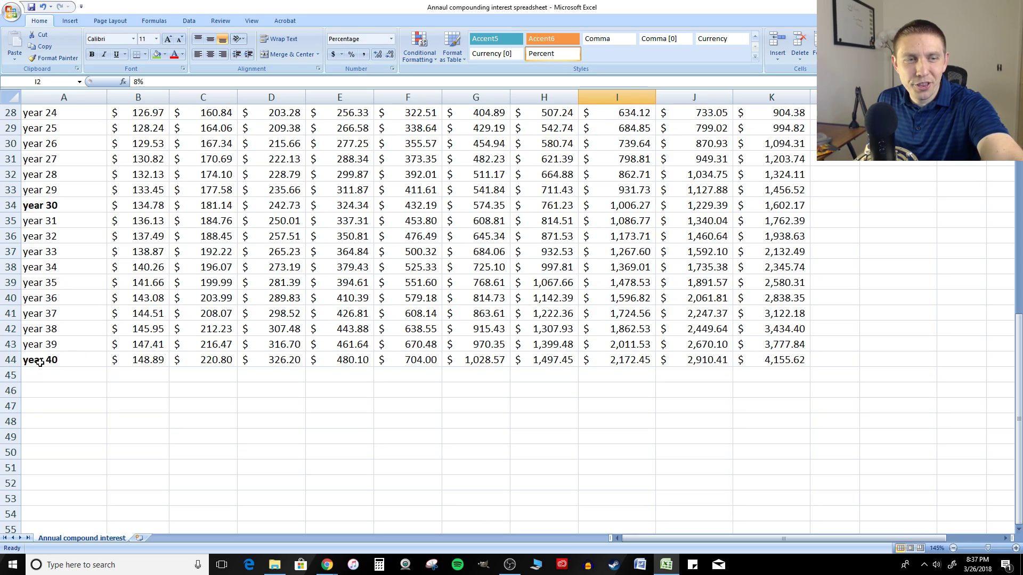
pyautogui.moveTo(40, 362); pyautogui.dragTo(633, 351)
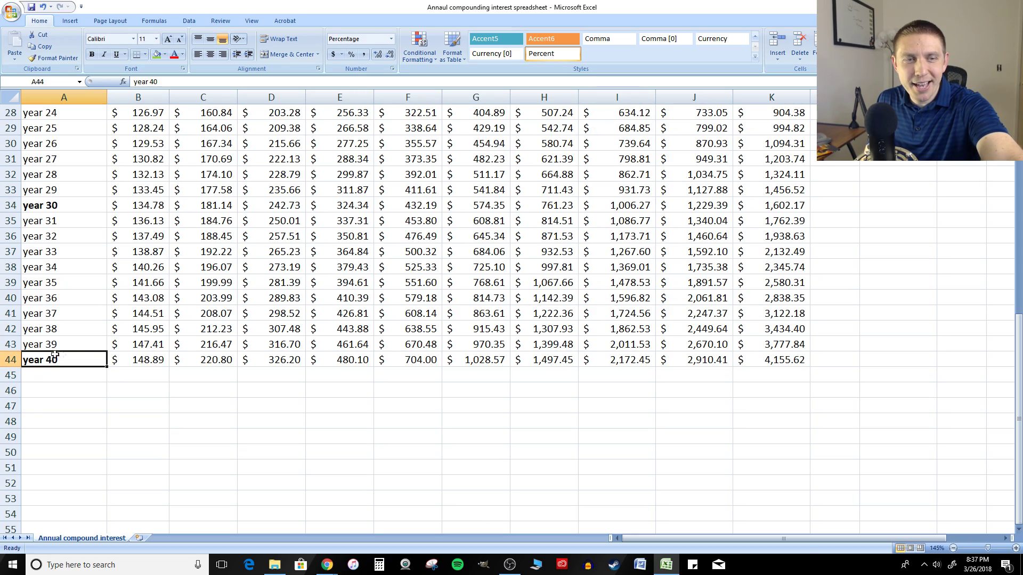
pyautogui.click(632, 361)
pyautogui.scroll(5, 627, 240)
pyautogui.scroll(4, 627, 153)
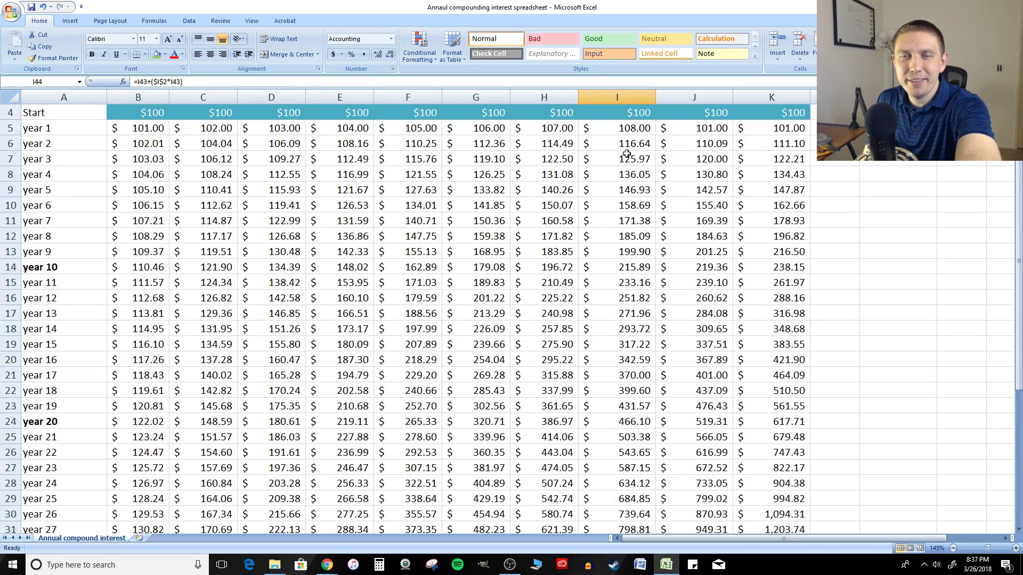
pyautogui.scroll(2, 626, 152)
pyautogui.scroll(-6, 627, 201)
pyautogui.scroll(-4, 631, 280)
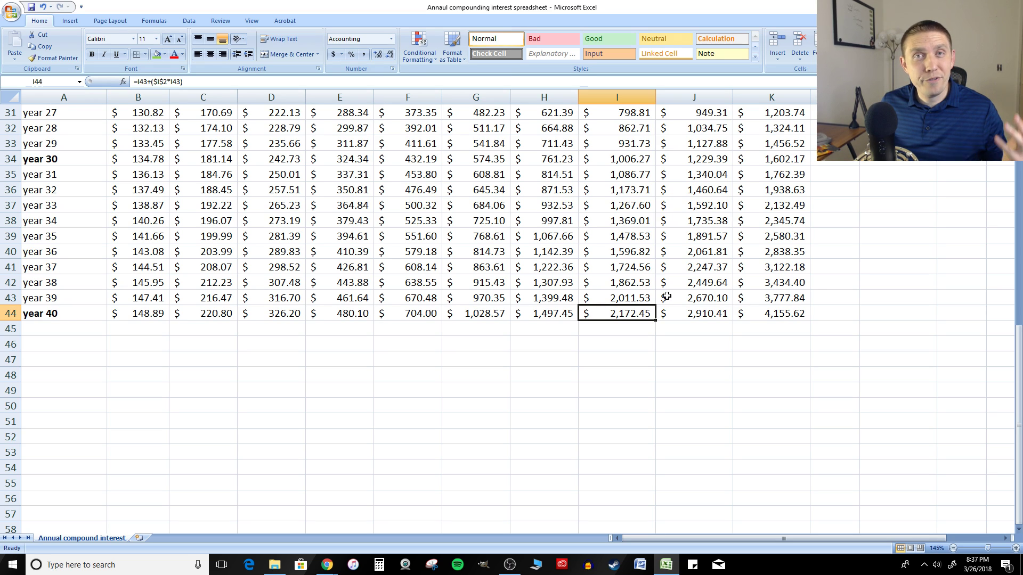
pyautogui.click(378, 565)
# Step: Move Calculator beside the sheet and compute 2172 ÷ 100 = 21.72
pyautogui.moveTo(480, 162); pyautogui.dragTo(374, 237)
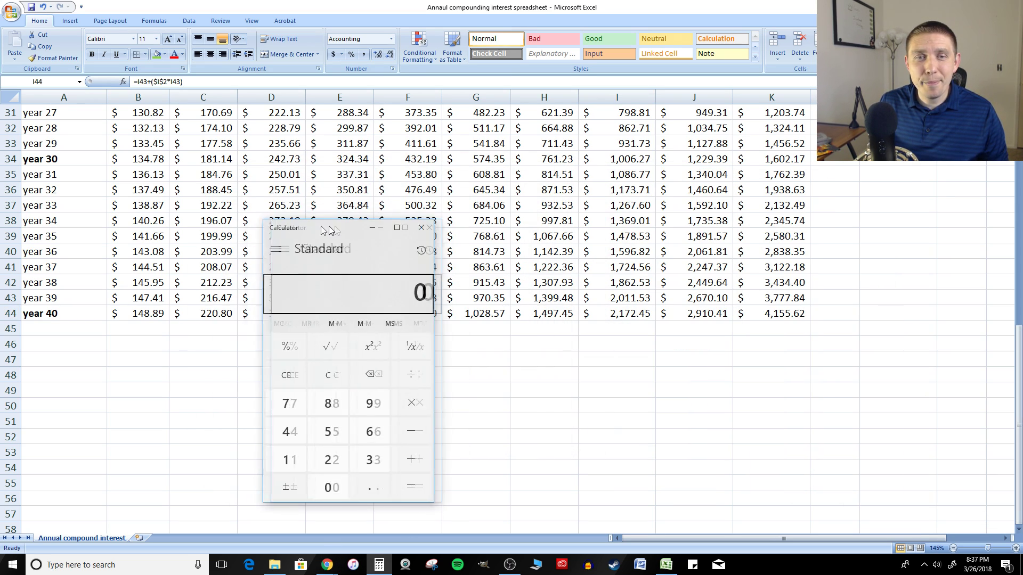
pyautogui.write('21')
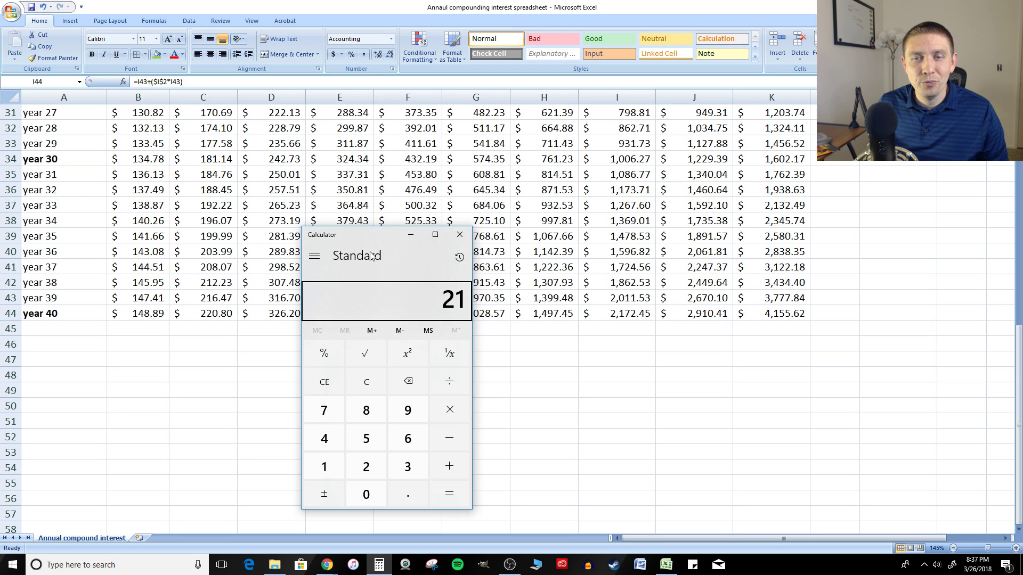
pyautogui.write('72')
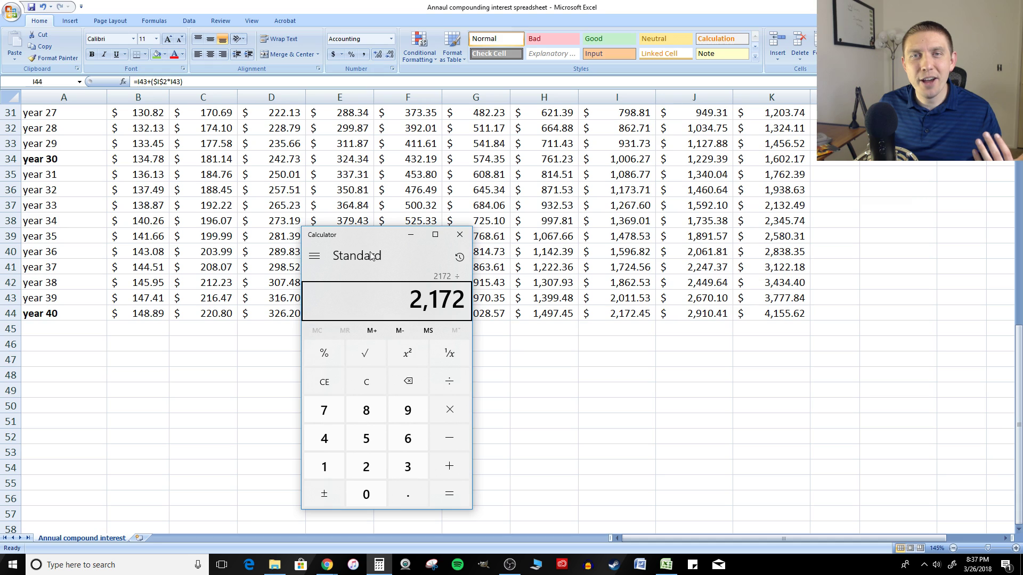
pyautogui.write('100')
pyautogui.press('Return')
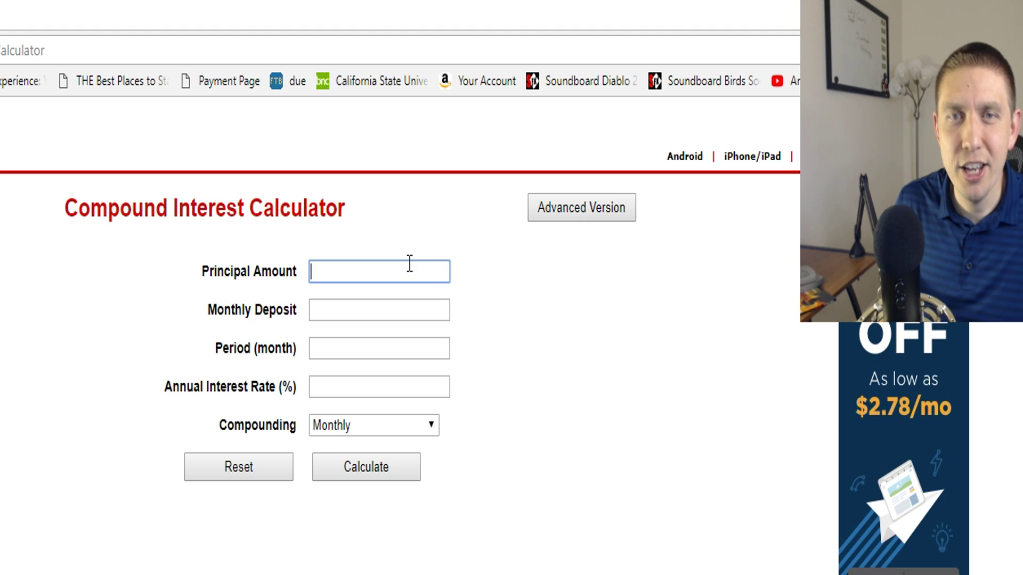
pyautogui.write('250')
# Step: Enter a $0 monthly deposit, annual compounding, 240 months and 8%, then calculate
pyautogui.click(414, 310)
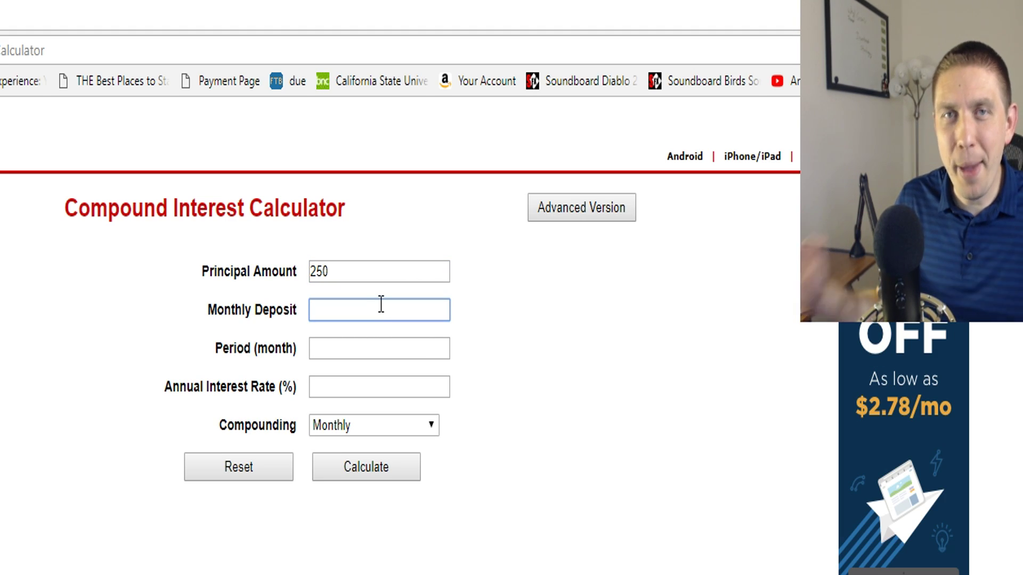
pyautogui.click(392, 425)
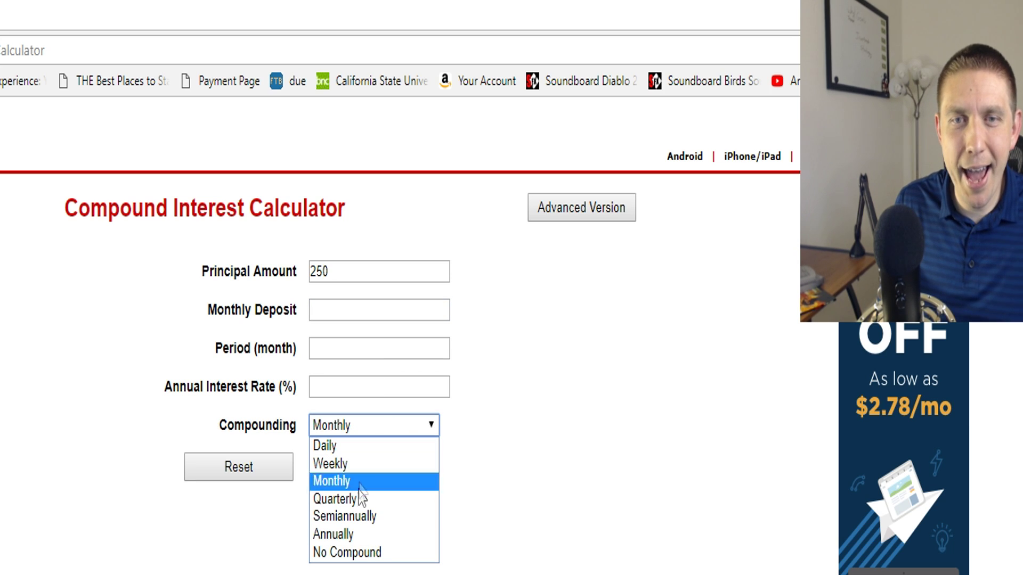
pyautogui.click(333, 534)
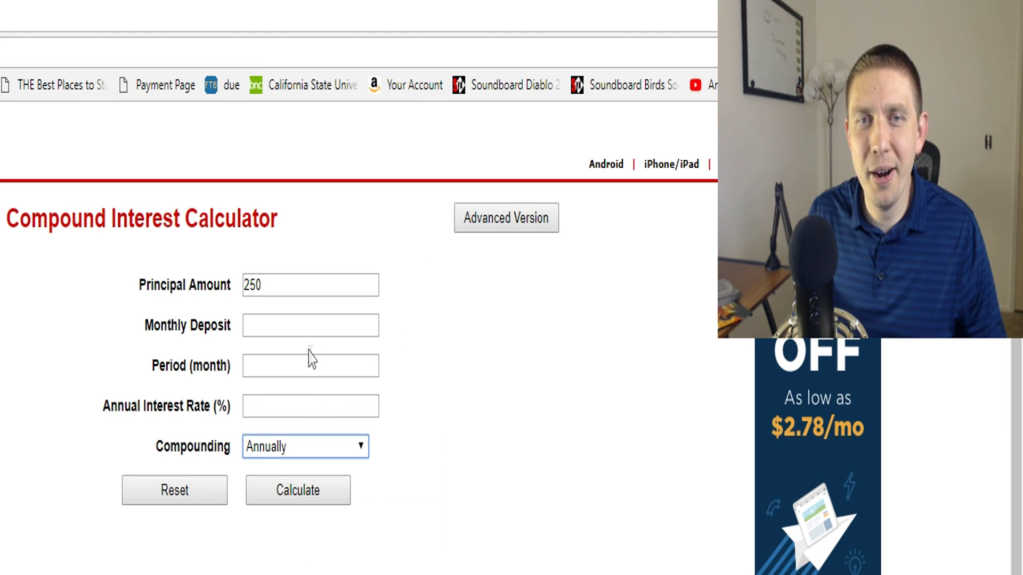
pyautogui.click(309, 325)
pyautogui.write('0')
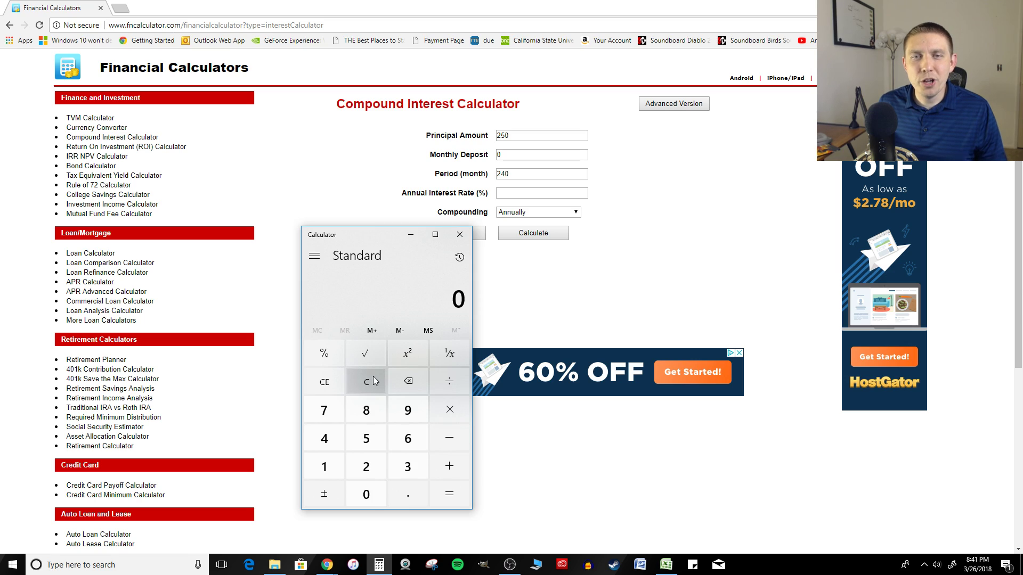
pyautogui.write('24')
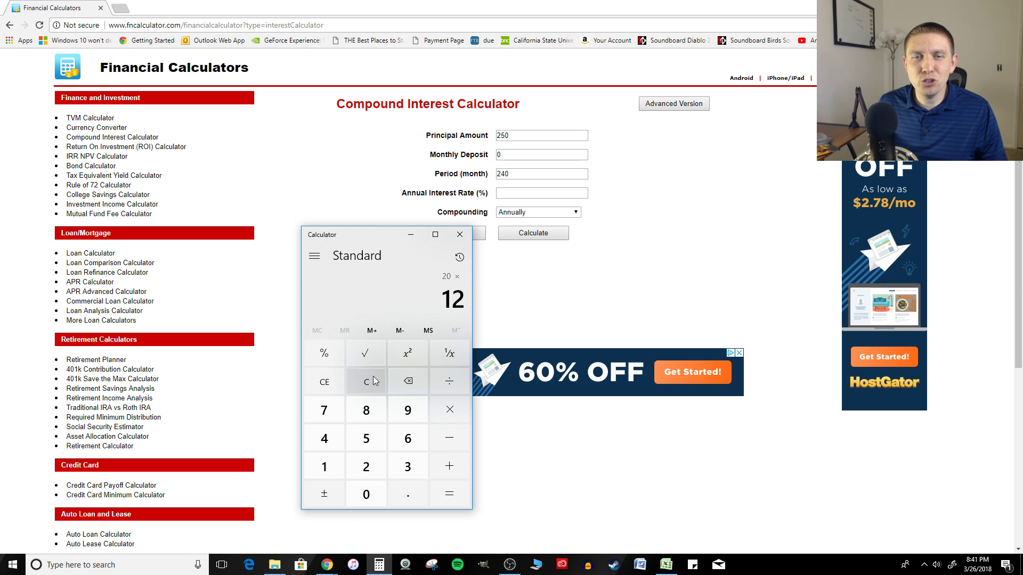
pyautogui.write('0')
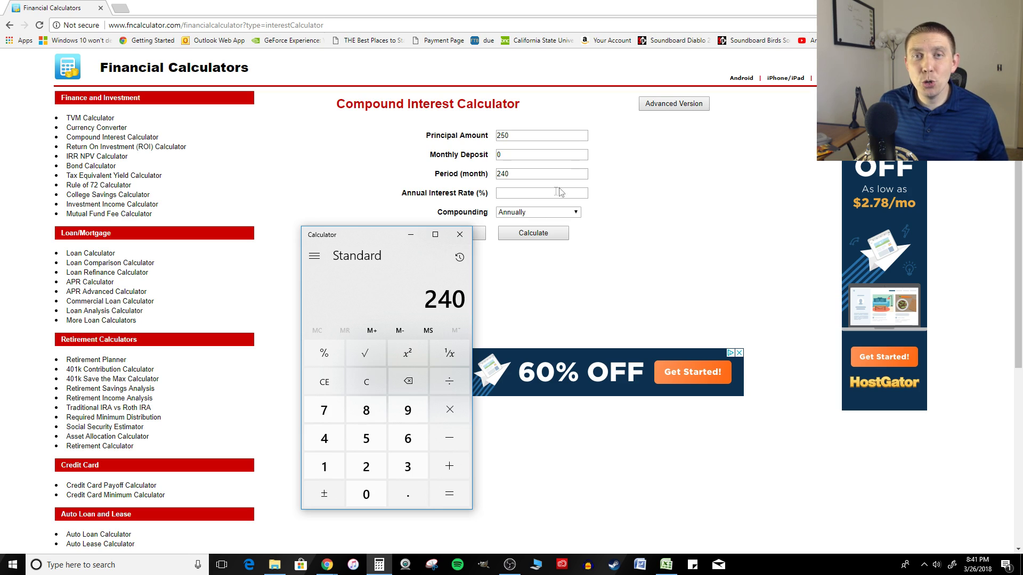
pyautogui.doubleClick(529, 173)
pyautogui.click(525, 189)
pyautogui.write('8')
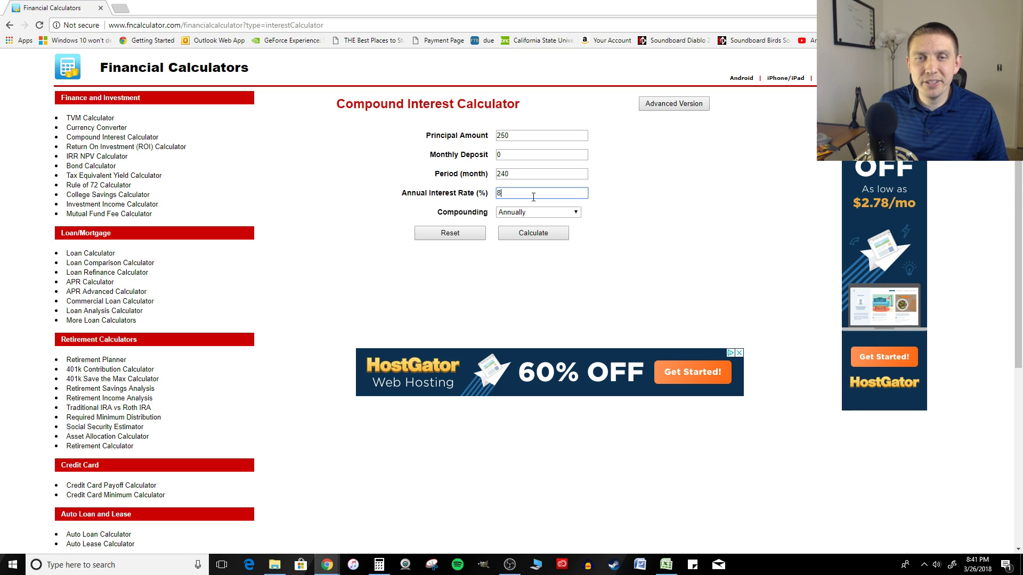
pyautogui.click(540, 234)
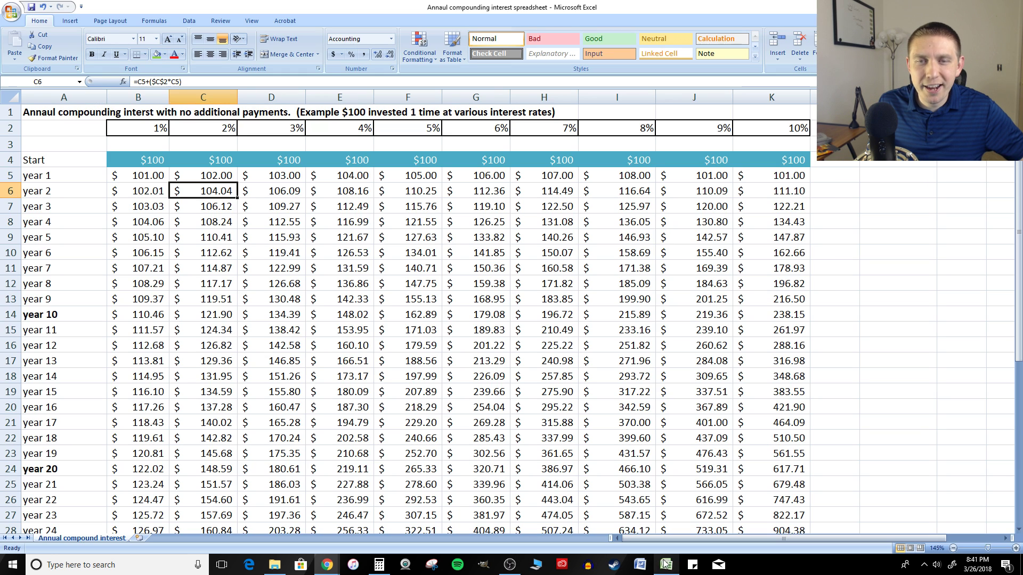
# Step: Change the starting amount to $250 and fill the 8% year-20 balance green
pyautogui.click(842, 192)
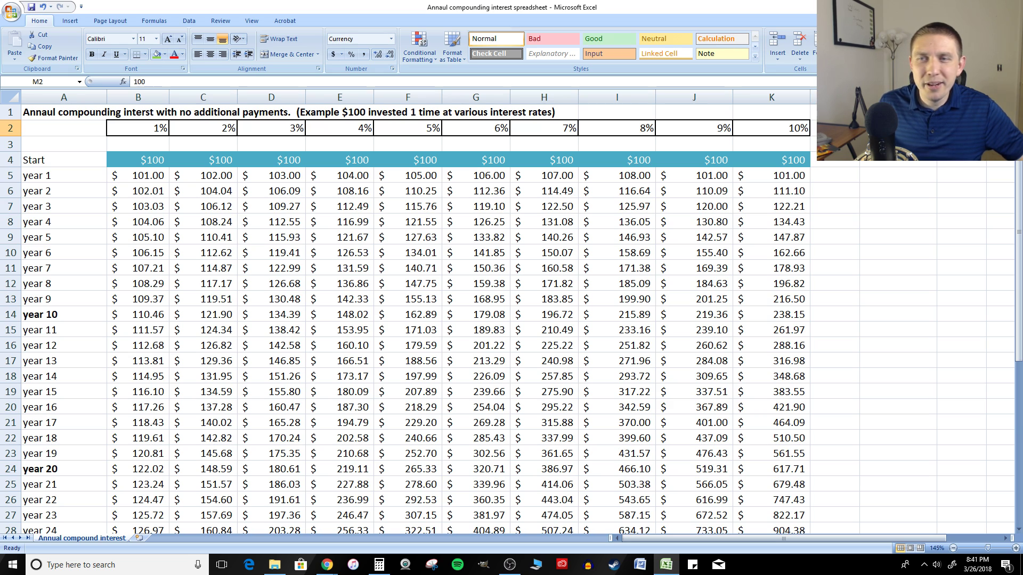
pyautogui.write('250')
pyautogui.press('Return')
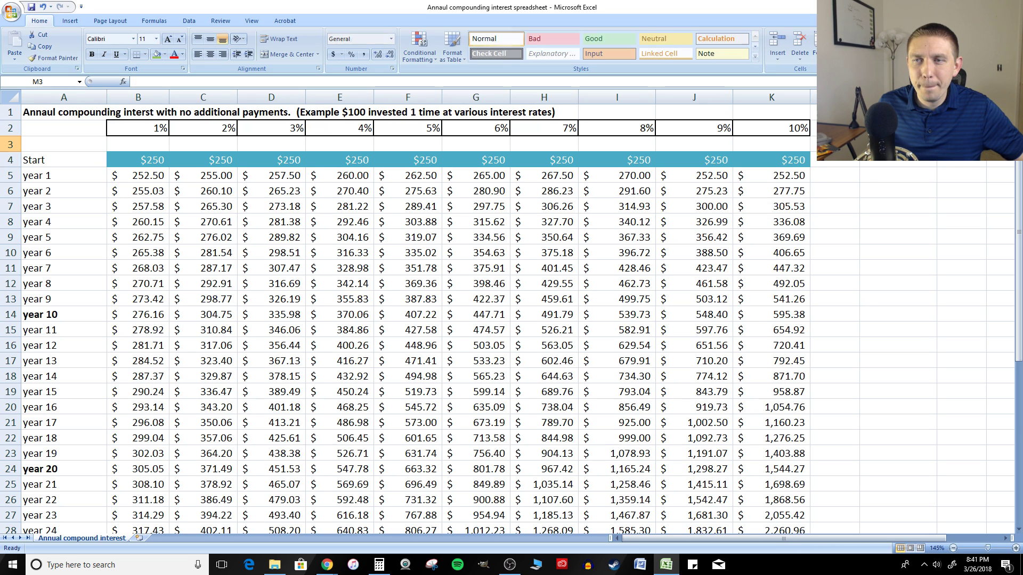
pyautogui.click(643, 129)
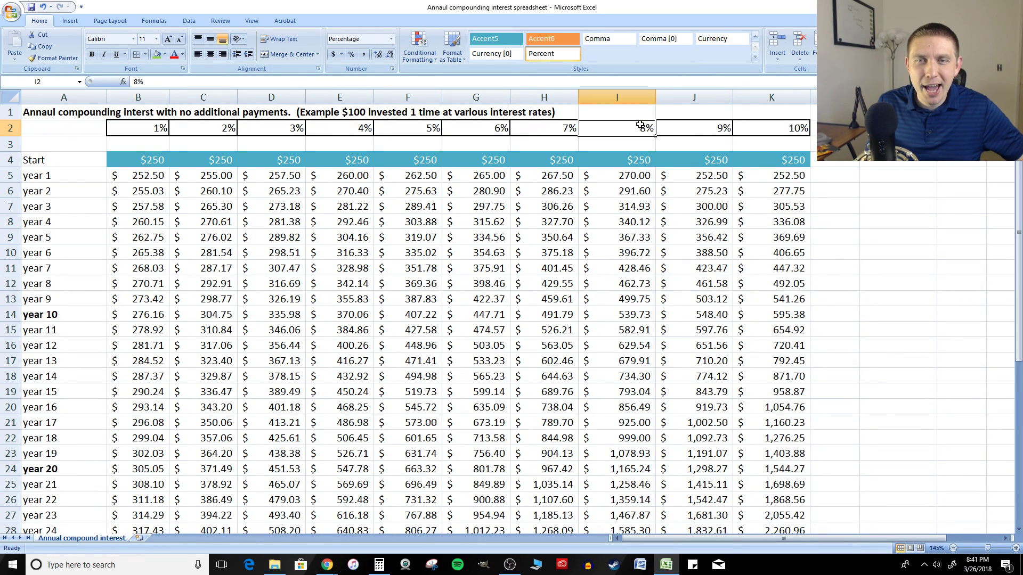
pyautogui.scroll(-3, 639, 128)
pyautogui.scroll(-3, 636, 128)
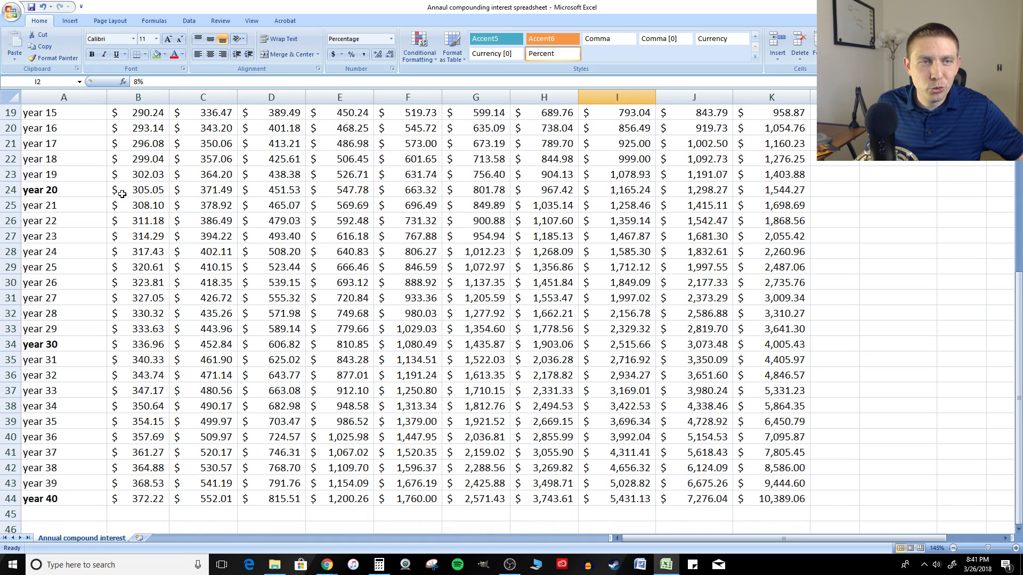
pyautogui.moveTo(48, 190); pyautogui.dragTo(617, 190)
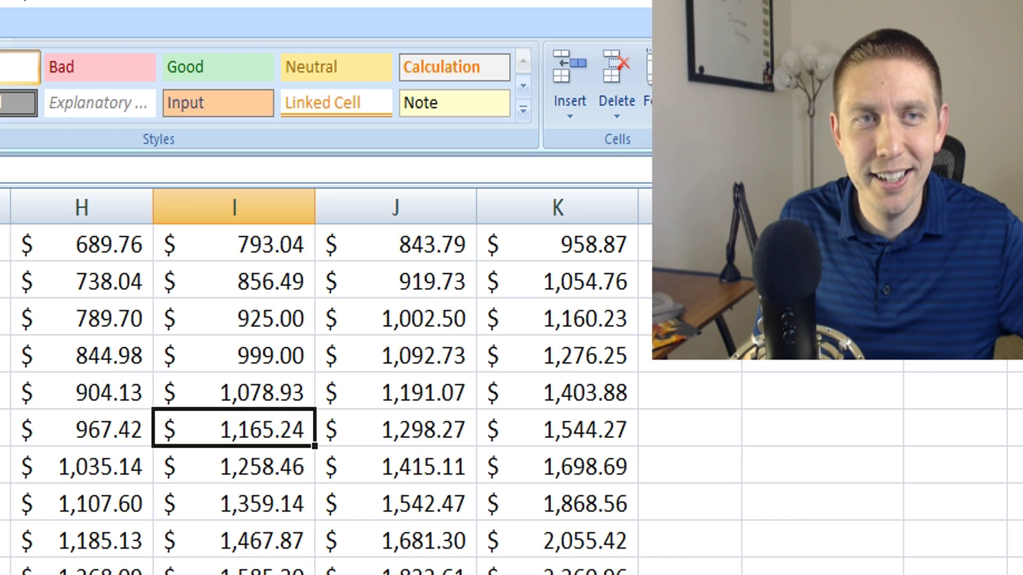
pyautogui.click(186, 67)
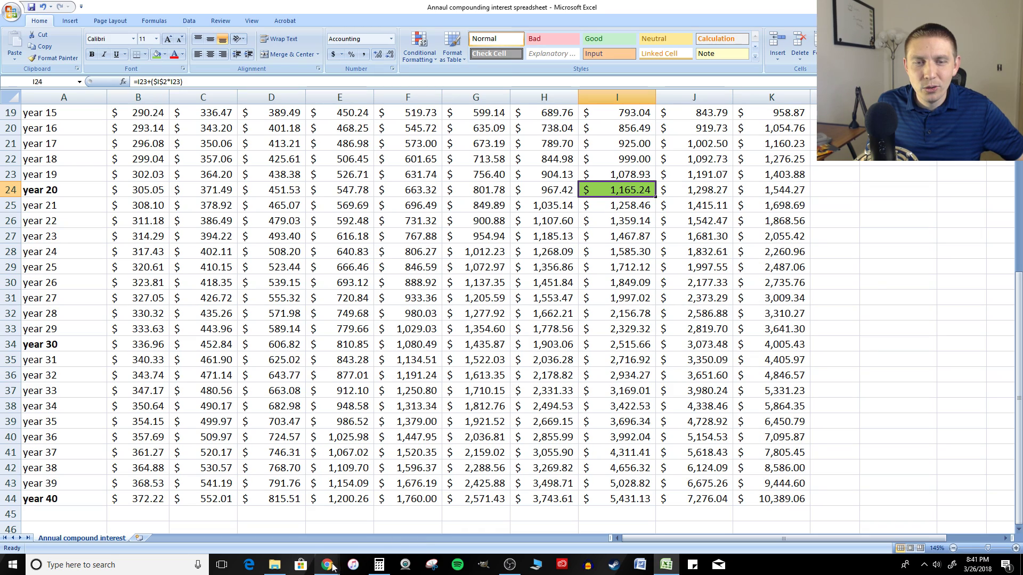
# Step: Compare the $1,165.24 balance with the online calculator result, then return to Excel
pyautogui.moveTo(326, 565)
pyautogui.click(268, 516)
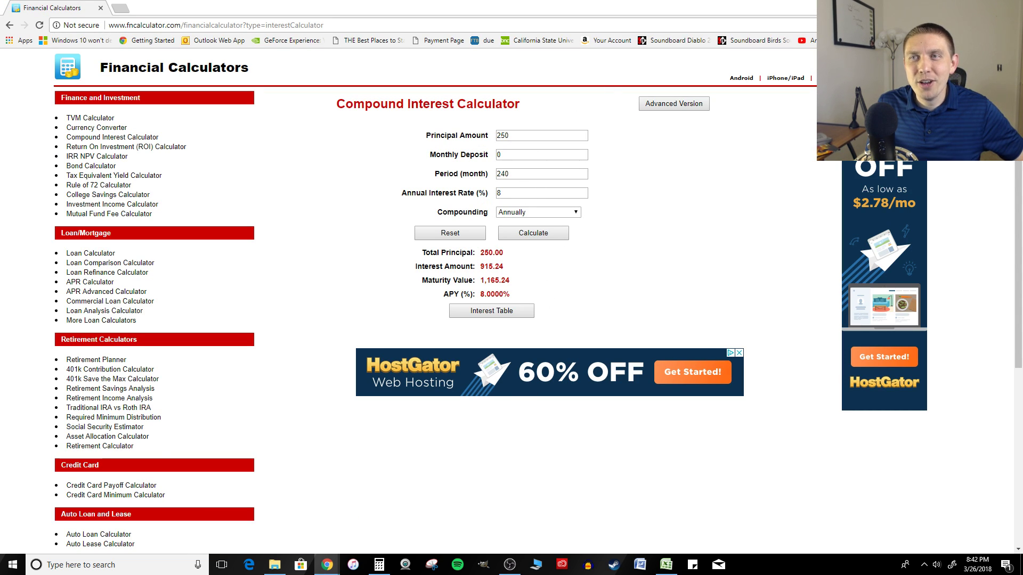
pyautogui.hotkey('alt', 'Tab')
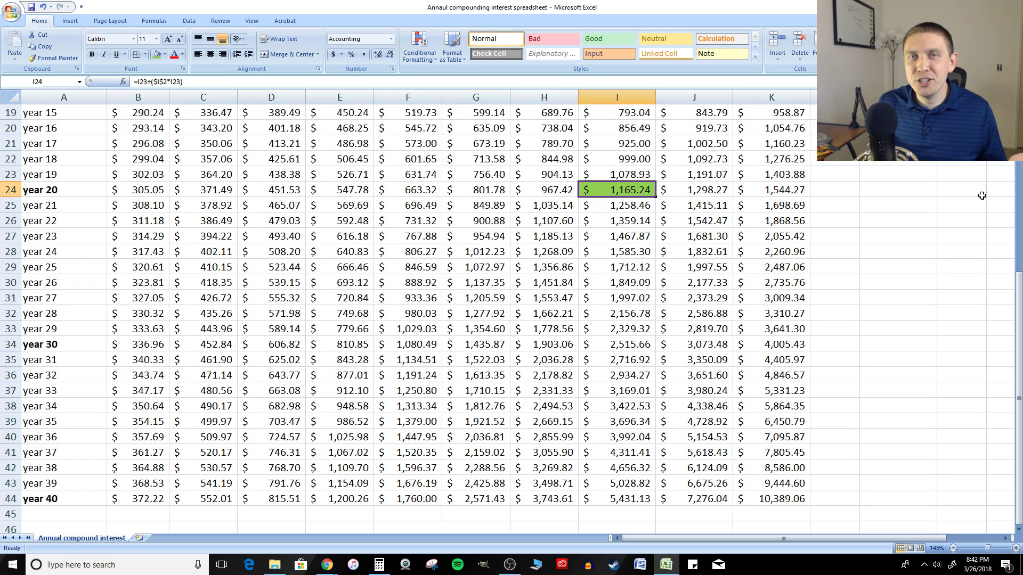
pyautogui.click(961, 206)
pyautogui.scroll(6, 962, 206)
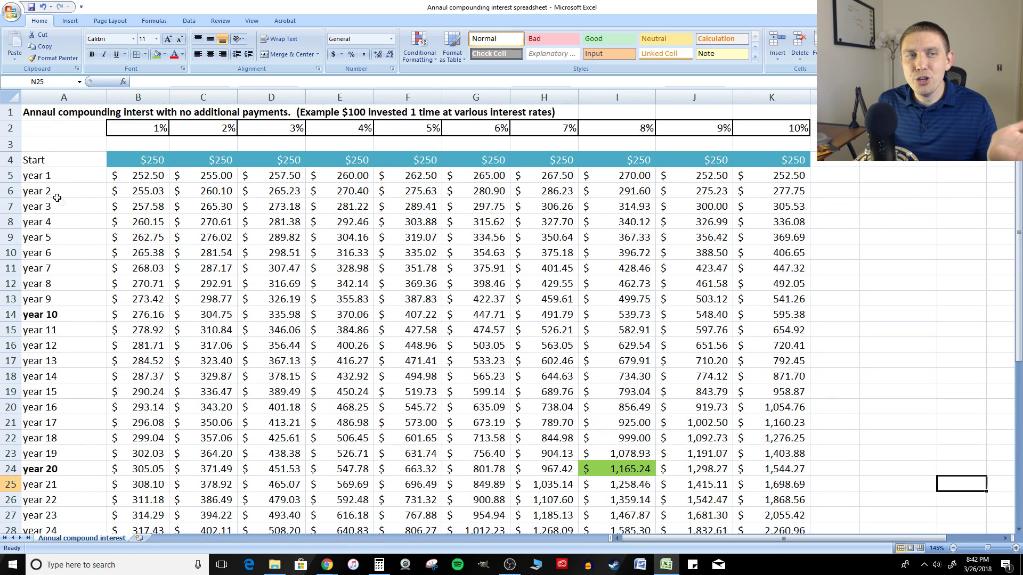
# Step: Change the starting amount to $5,000, then to $50,000
pyautogui.click(148, 128)
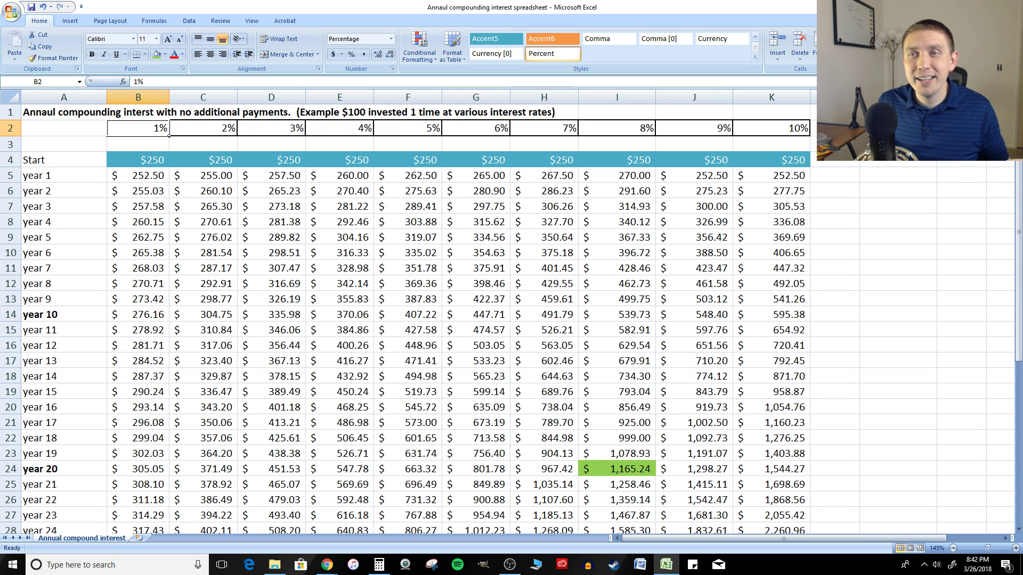
pyautogui.write('5,')
pyautogui.write('000')
pyautogui.press('Return')
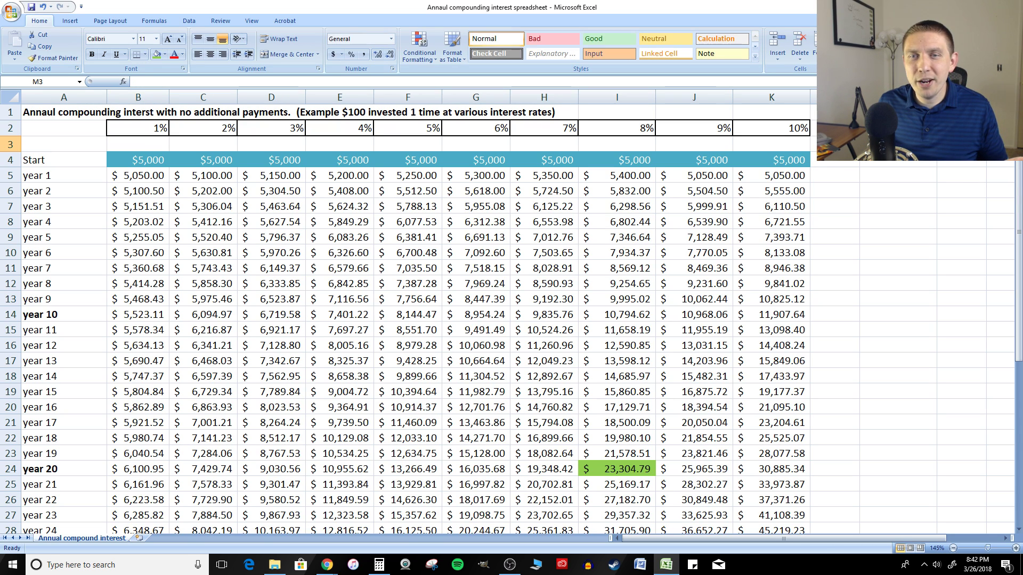
pyautogui.press('Up')
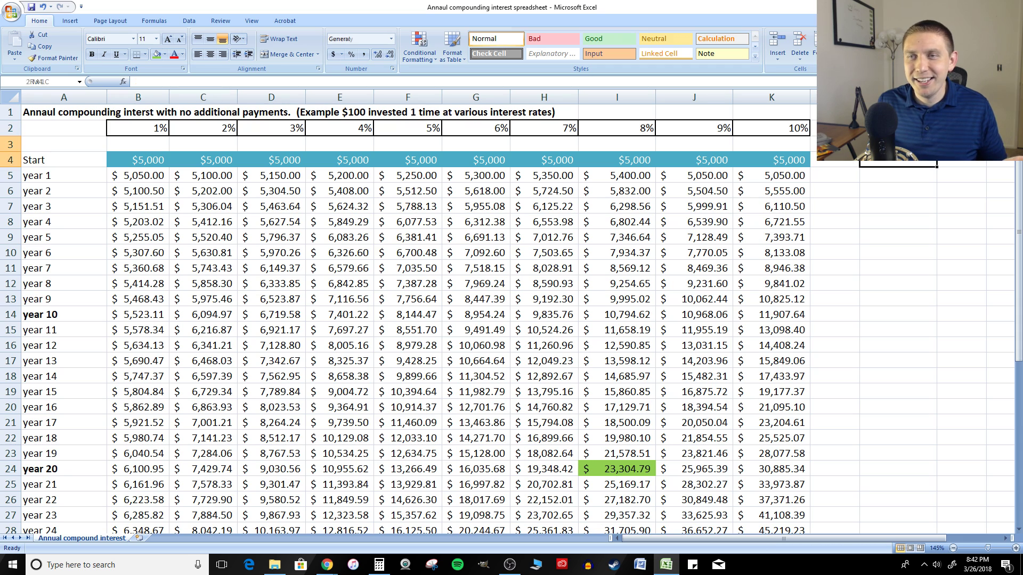
pyautogui.write('50000')
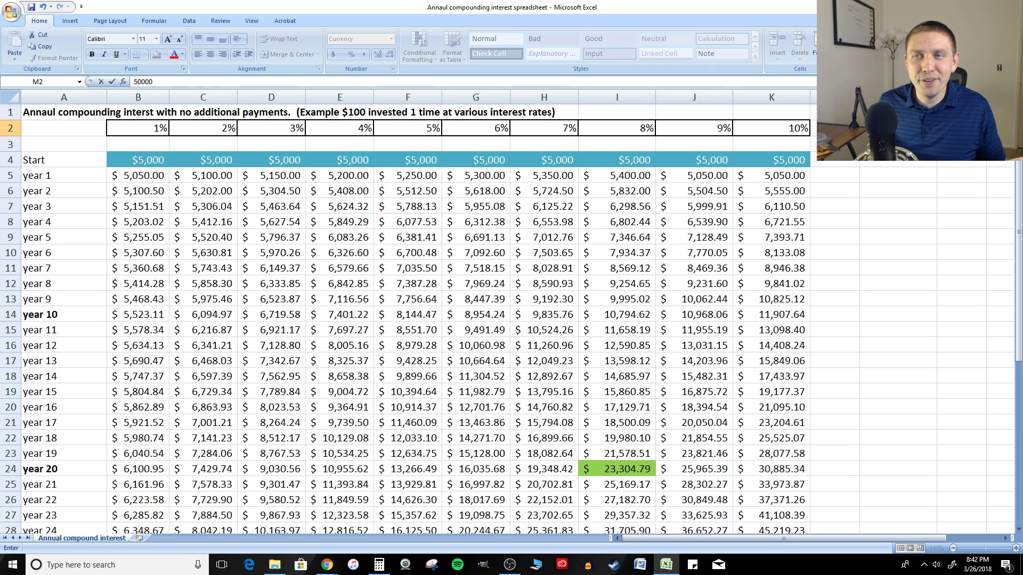
pyautogui.press('Return')
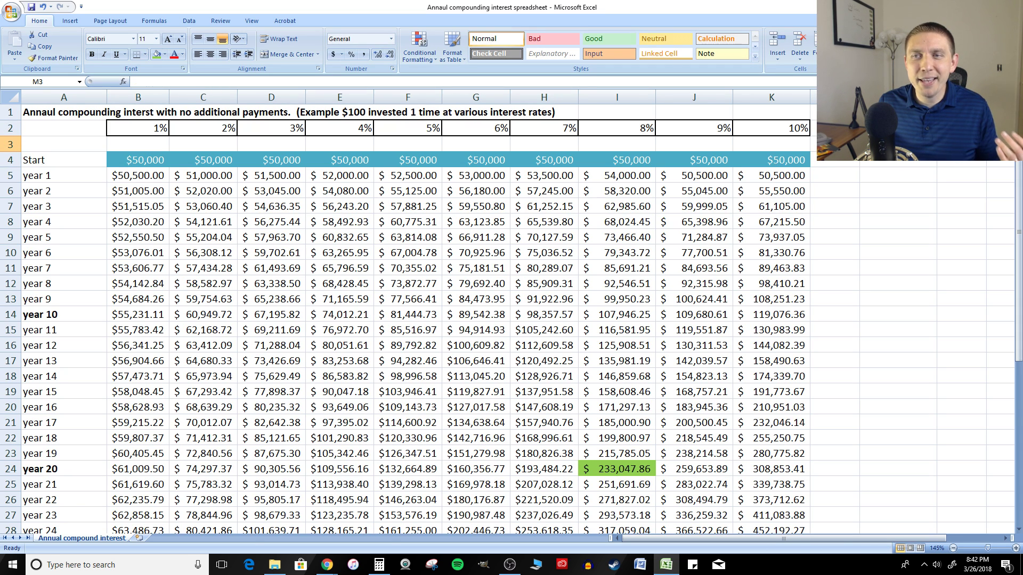
# Step: Inspect a growth formula and the $1,086,226.07 year-40 balance at 8%
pyautogui.click(696, 174)
pyautogui.scroll(-7, 555, 240)
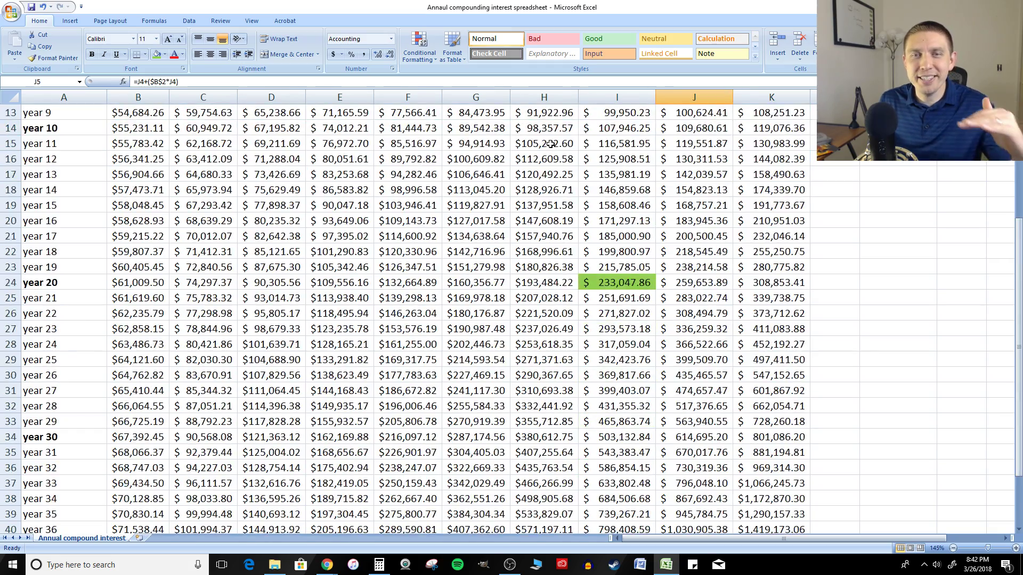
pyautogui.scroll(-3, 600, 279)
pyautogui.click(618, 421)
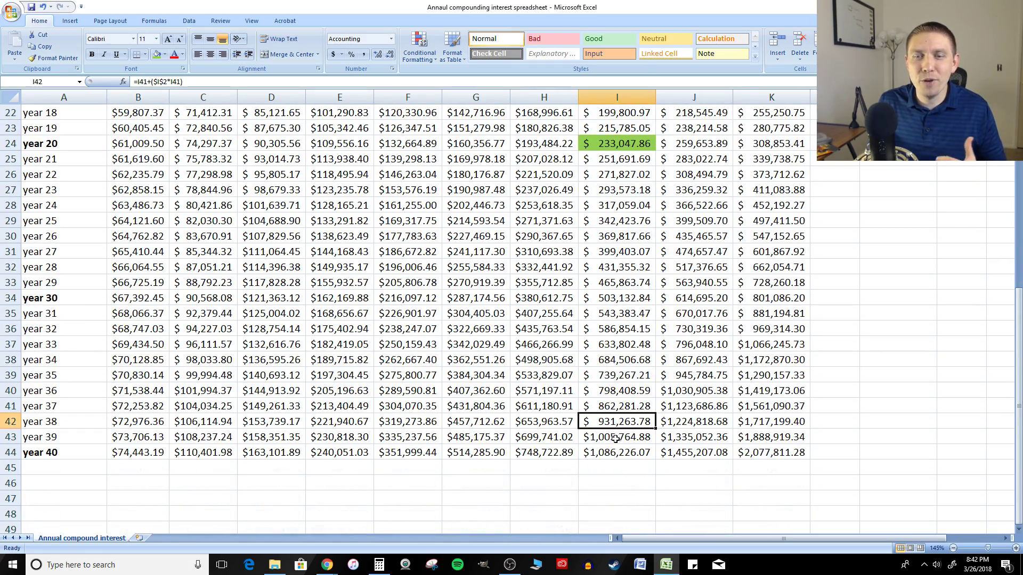
pyautogui.click(617, 453)
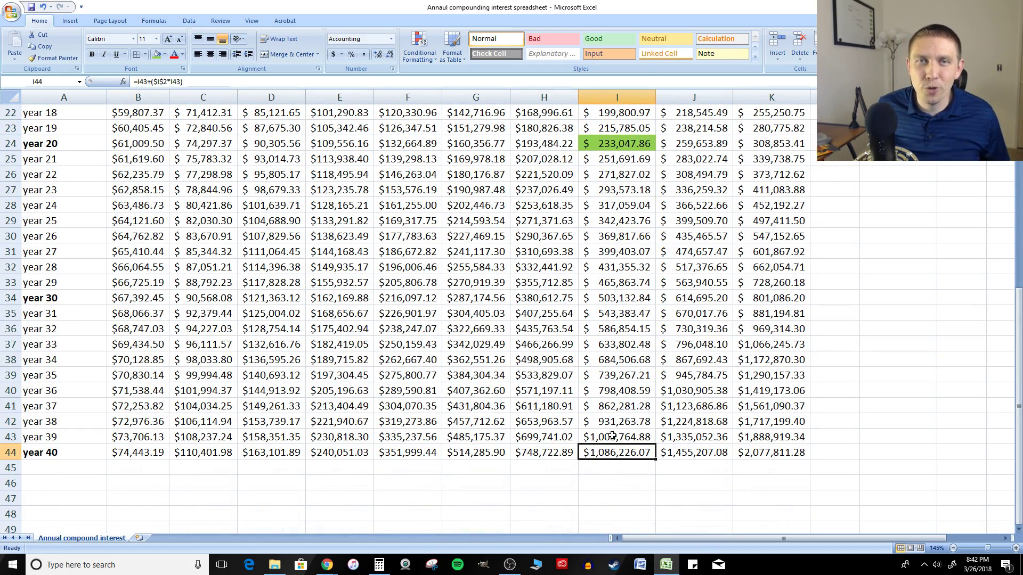